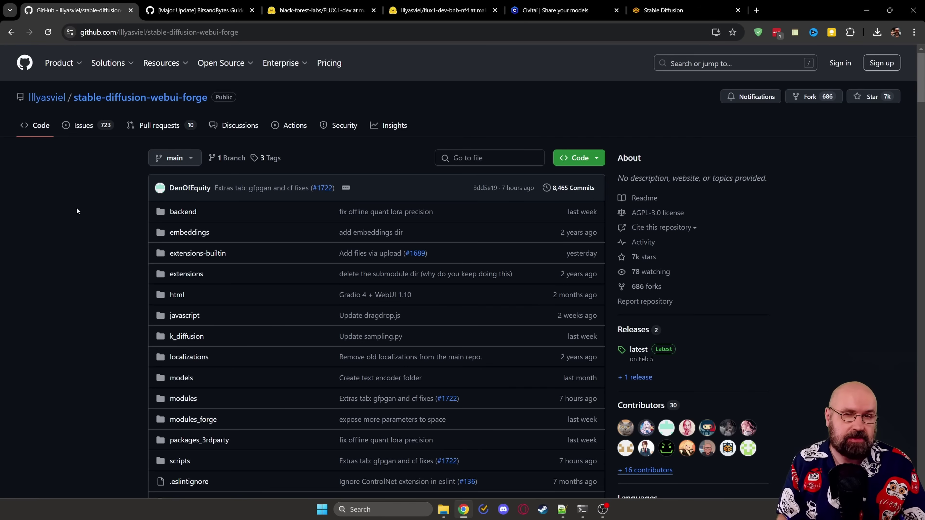
Scroll the Forge README down to the Quick List and Installing Forge sections.
{"action": "scroll", "coordinate": [80, 212], "scroll_direction": "down", "scroll_amount": 20}
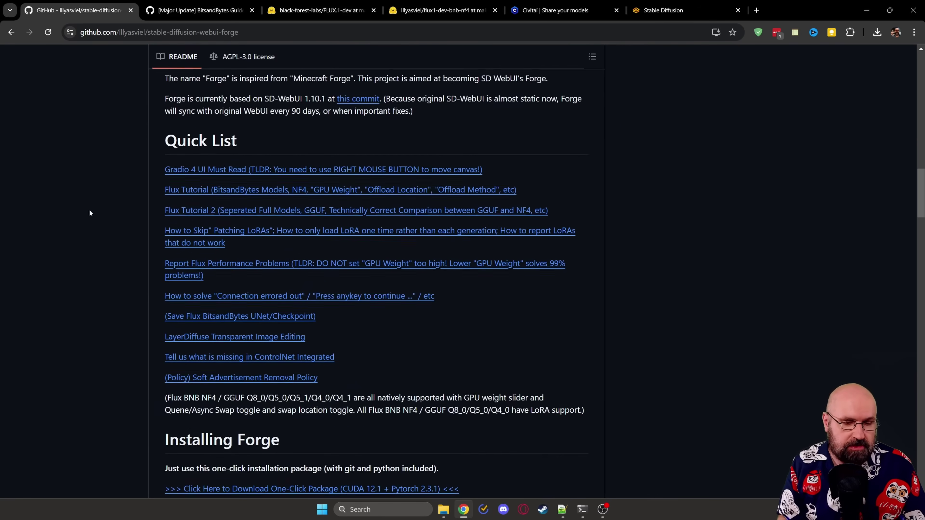
{"action": "scroll", "coordinate": [91, 214], "scroll_direction": "down", "scroll_amount": 6}
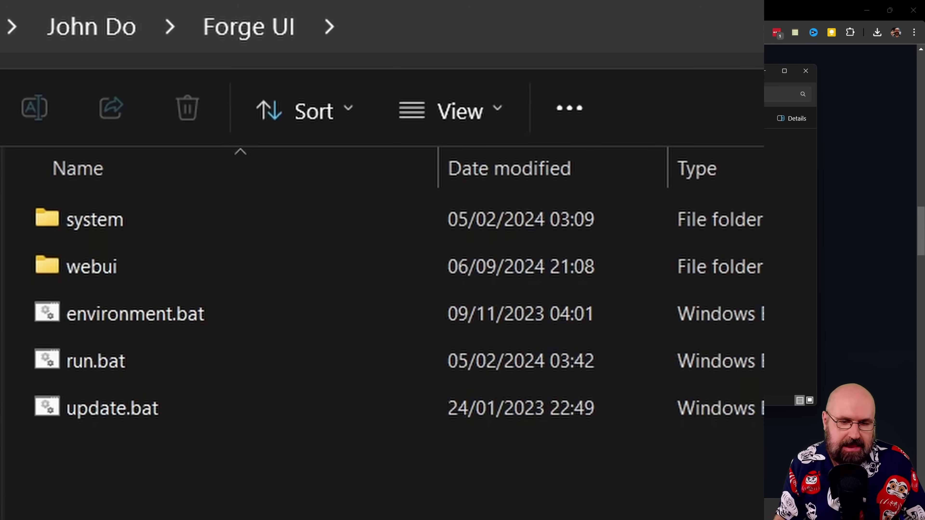
Select update.bat in the Forge UI folder.
{"action": "left_click", "coordinate": [103, 411]}
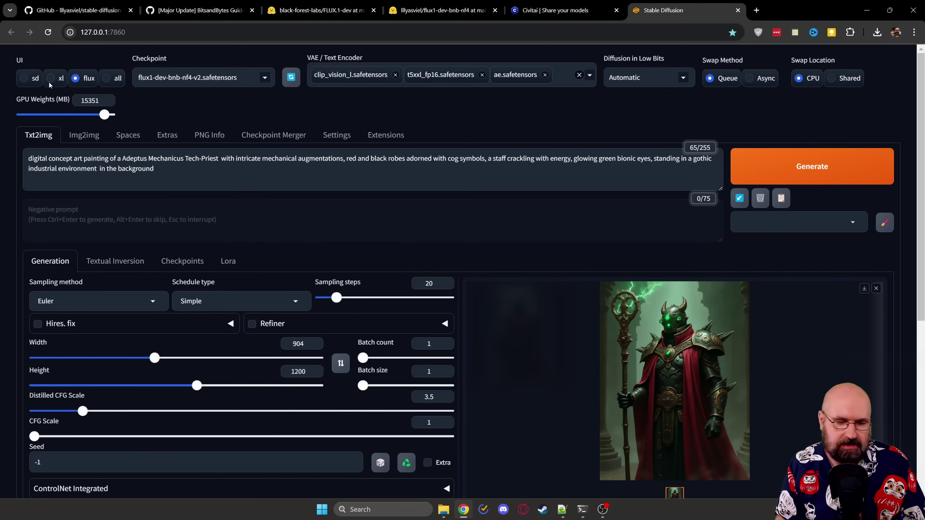
Scroll past the Euler, Simple, 20-step, 904×1200 generation settings to the Integrated extension accordions.
{"action": "scroll", "coordinate": [48, 80], "scroll_direction": "down", "scroll_amount": 5}
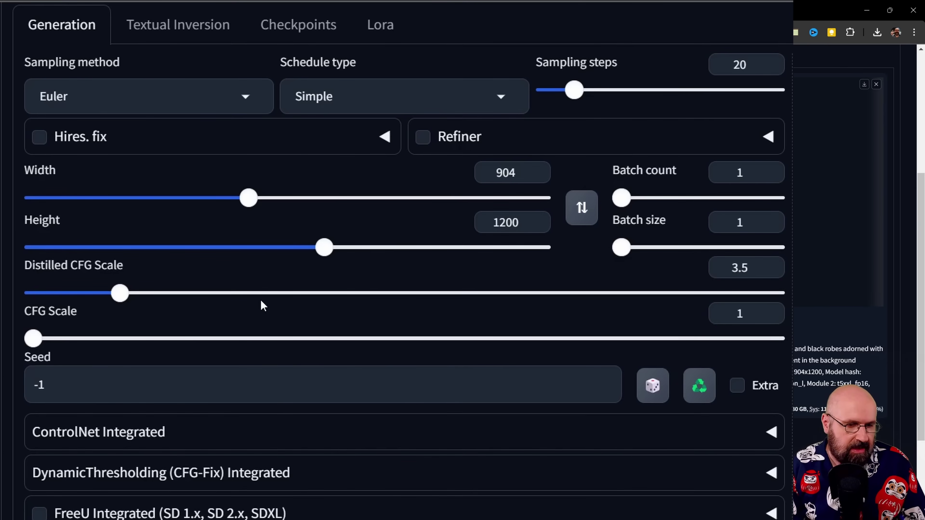
Expand the ControlNet Integrated panel below the generation settings.
{"action": "scroll", "coordinate": [438, 367], "scroll_direction": "down", "scroll_amount": 3}
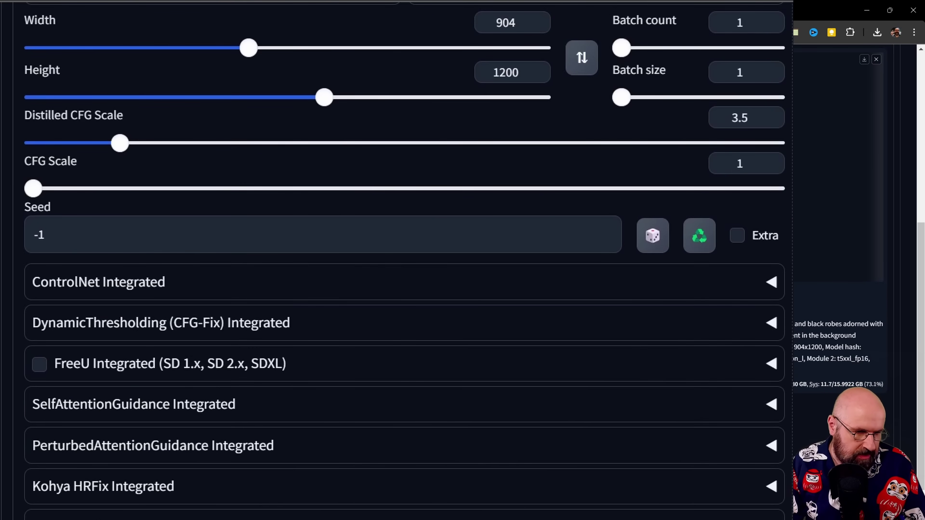
{"action": "left_click", "coordinate": [121, 288]}
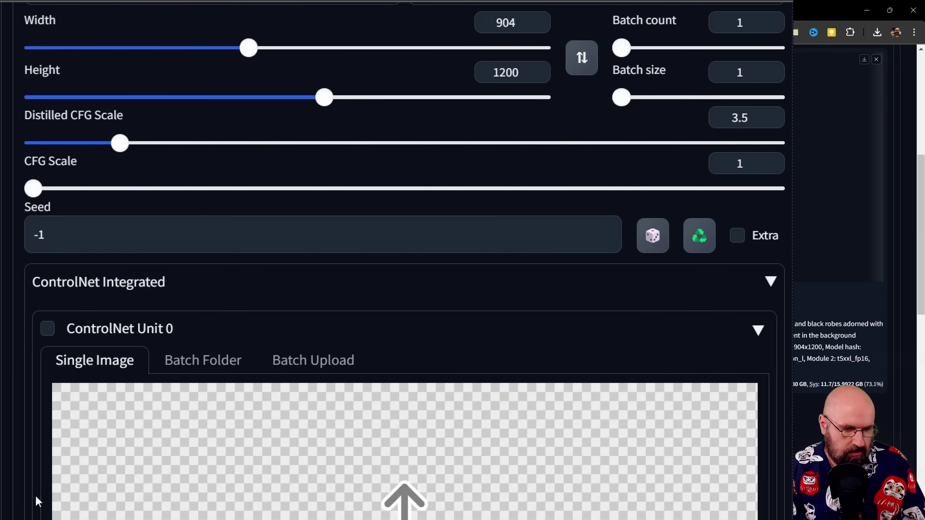
{"action": "scroll", "coordinate": [35, 495], "scroll_direction": "down", "scroll_amount": 5}
{"action": "scroll", "coordinate": [36, 496], "scroll_direction": "down", "scroll_amount": 5}
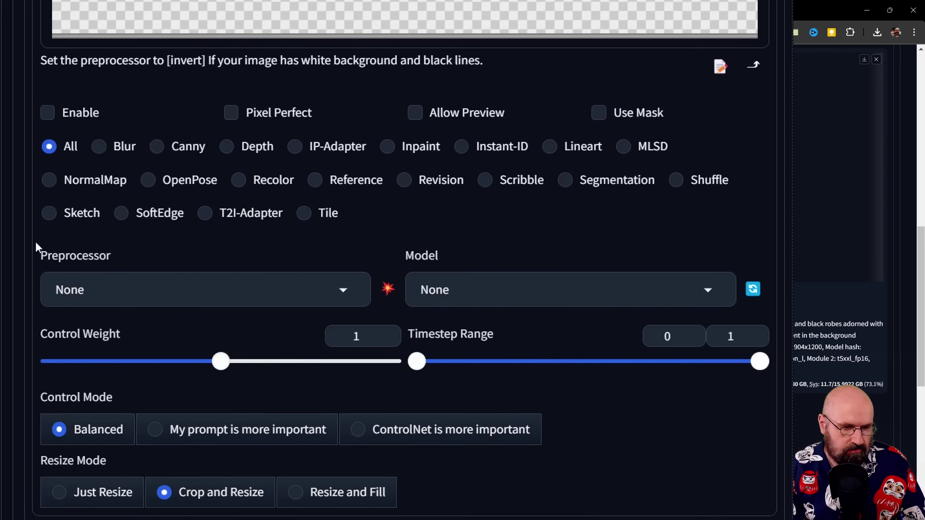
Browse the ControlNet Model and Preprocessor lists without choosing, leaving both on None.
{"action": "left_click", "coordinate": [507, 293]}
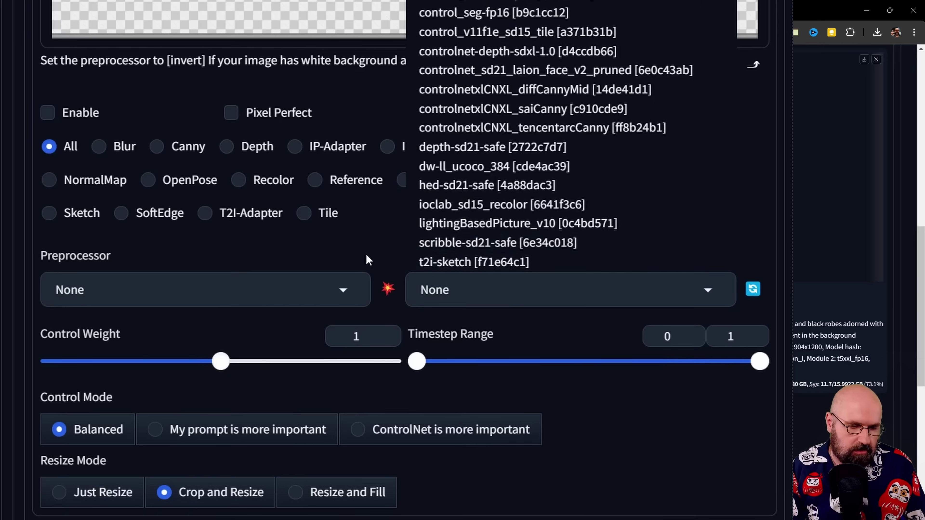
{"action": "left_click", "coordinate": [333, 260]}
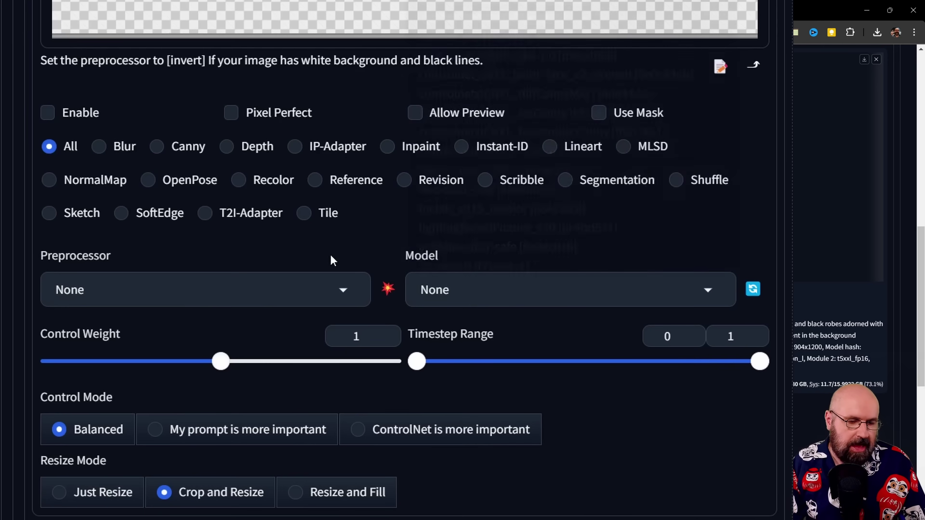
{"action": "left_click", "coordinate": [209, 293]}
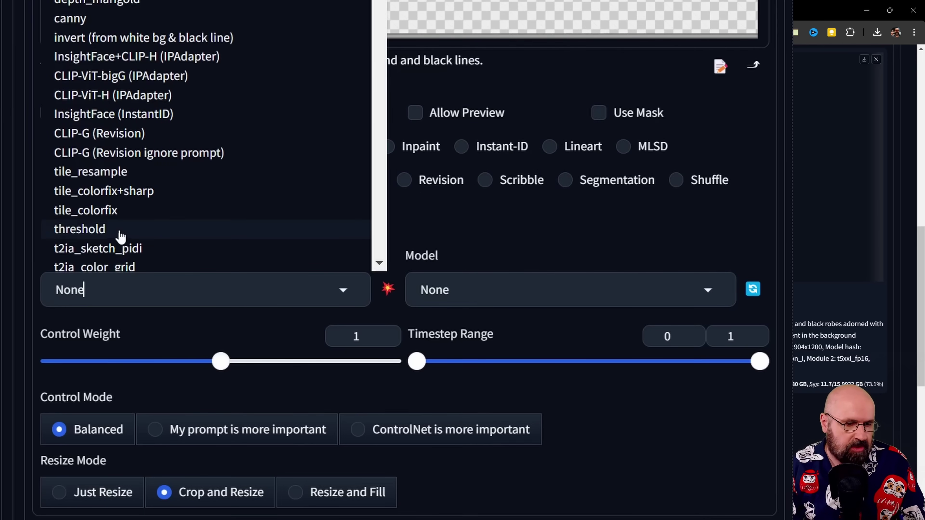
{"action": "left_click", "coordinate": [422, 227]}
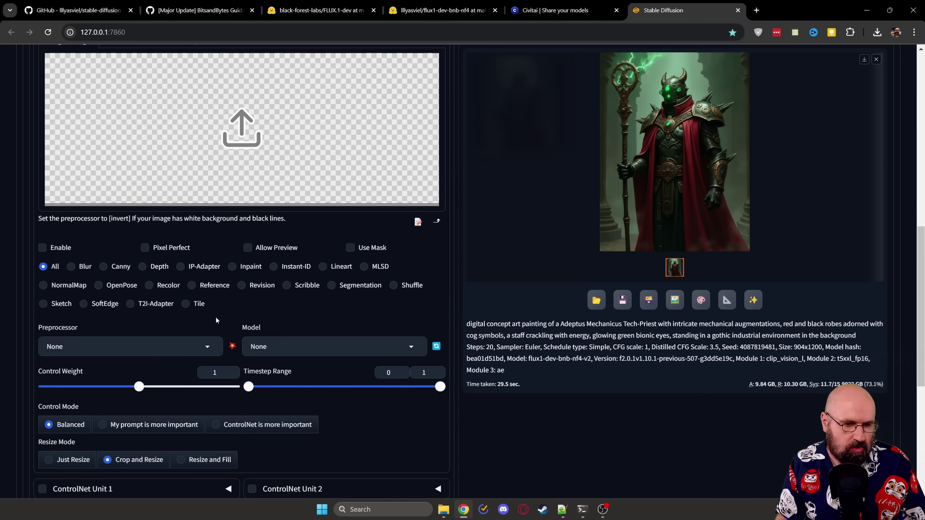
{"action": "scroll", "coordinate": [215, 317], "scroll_direction": "up", "scroll_amount": 10}
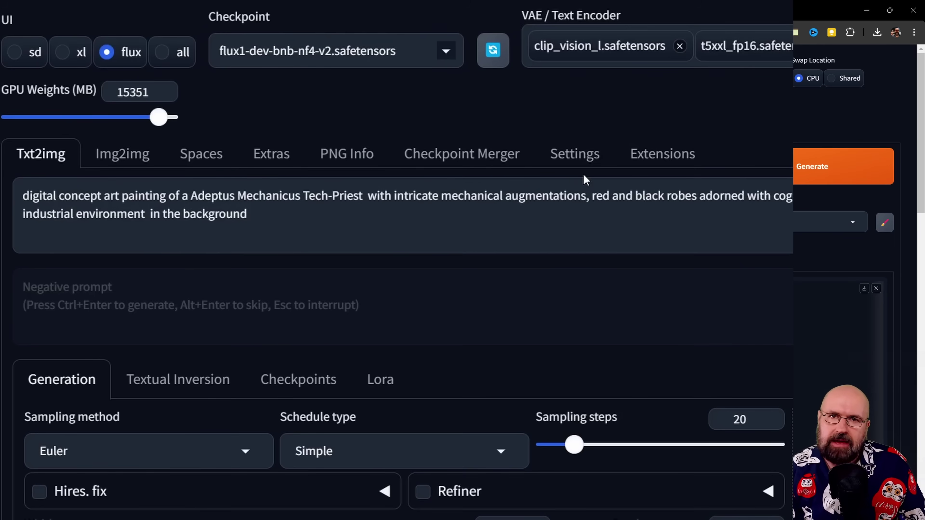
Tour Img2img, Checkpoint Merger and Settings, ending on Extensions listing ScuNET, SwinIR and forge_preprocessor_inpaint.
{"action": "left_click", "coordinate": [123, 154]}
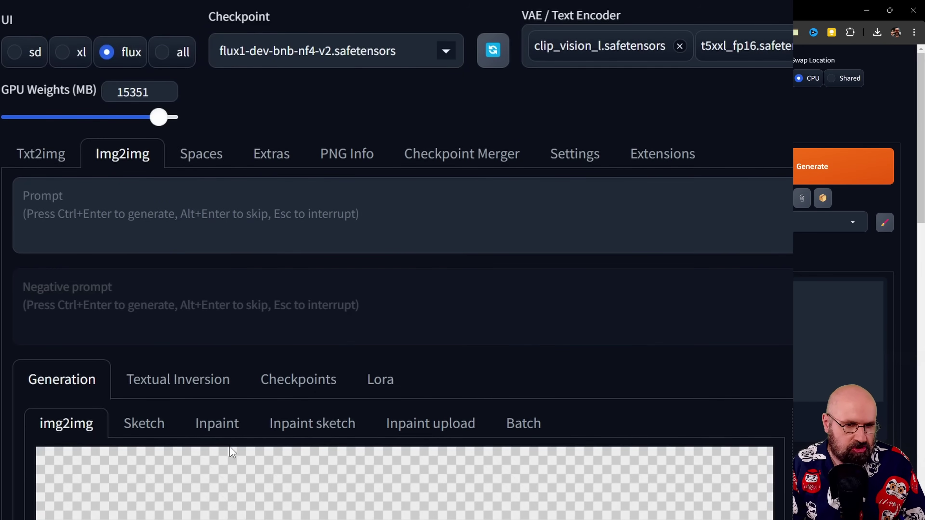
{"action": "left_click", "coordinate": [430, 151]}
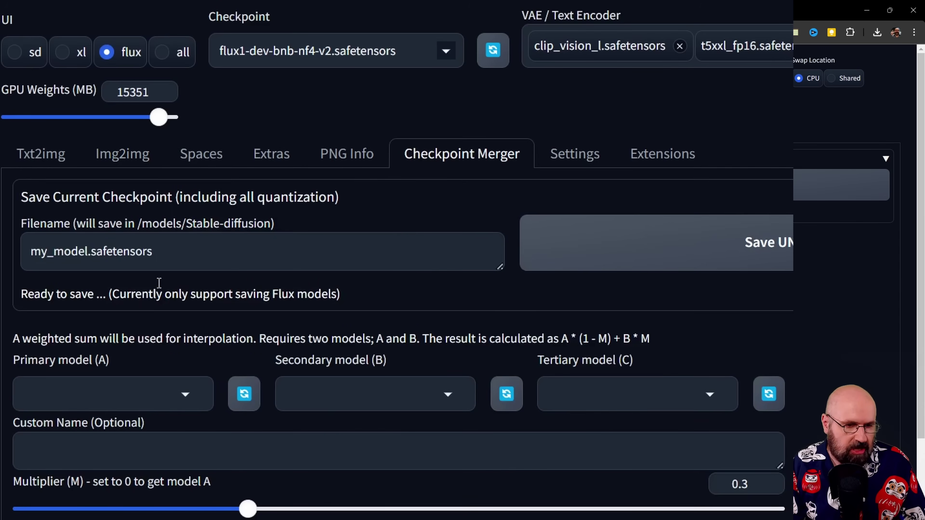
{"action": "left_click", "coordinate": [546, 153]}
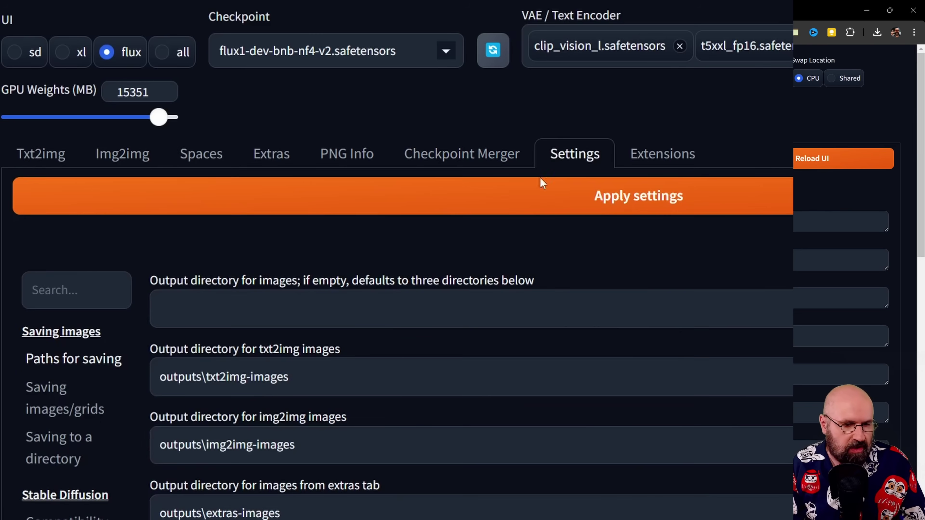
{"action": "scroll", "coordinate": [58, 289], "scroll_direction": "down", "scroll_amount": 7}
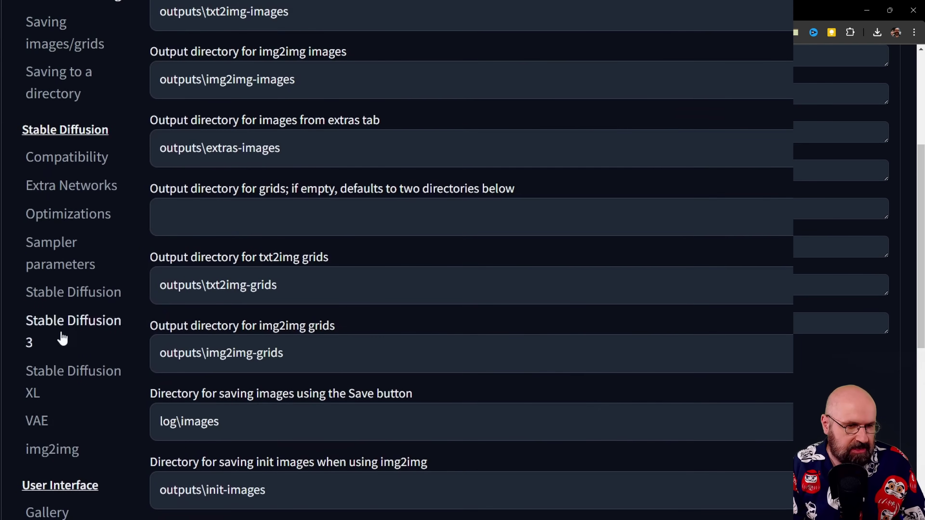
{"action": "scroll", "coordinate": [62, 356], "scroll_direction": "up", "scroll_amount": 1}
{"action": "scroll", "coordinate": [55, 298], "scroll_direction": "up", "scroll_amount": 6}
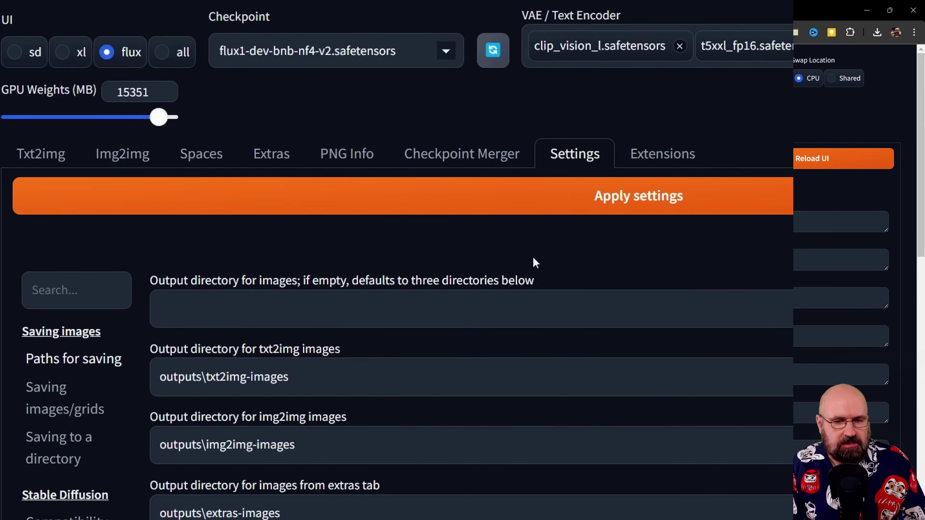
{"action": "left_click", "coordinate": [670, 151]}
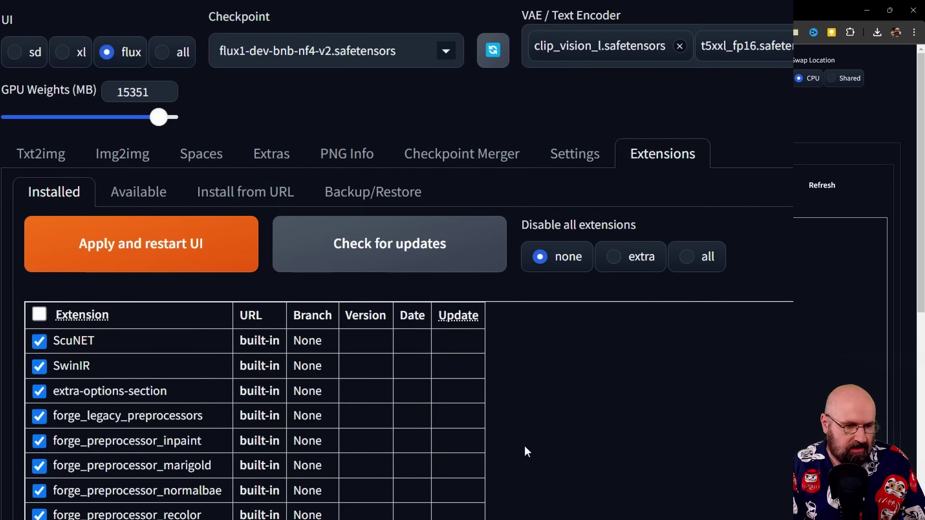
Load the Available extensions catalogue, view the Install from URL fields, then return to Txt2img.
{"action": "left_click", "coordinate": [123, 192]}
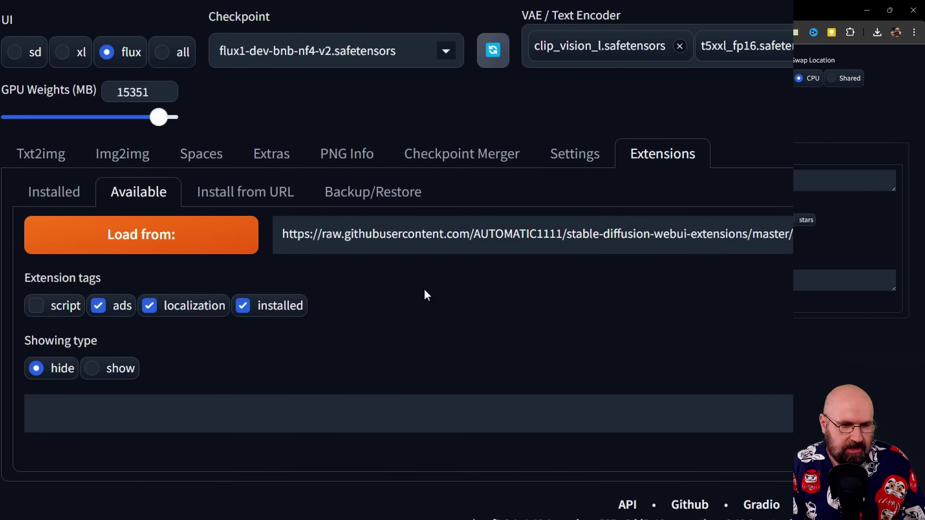
{"action": "left_click", "coordinate": [166, 244]}
{"action": "scroll", "coordinate": [431, 323], "scroll_direction": "down", "scroll_amount": 15}
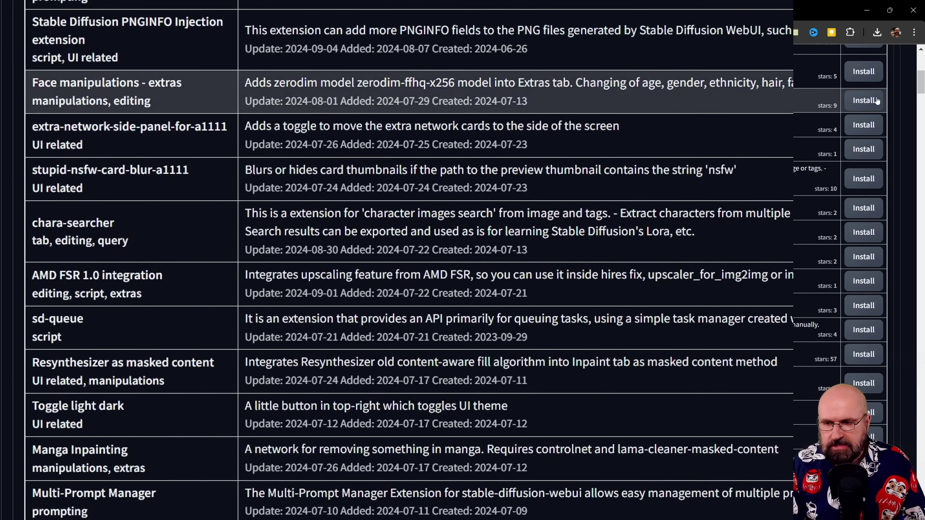
{"action": "scroll", "coordinate": [429, 356], "scroll_direction": "up", "scroll_amount": 15}
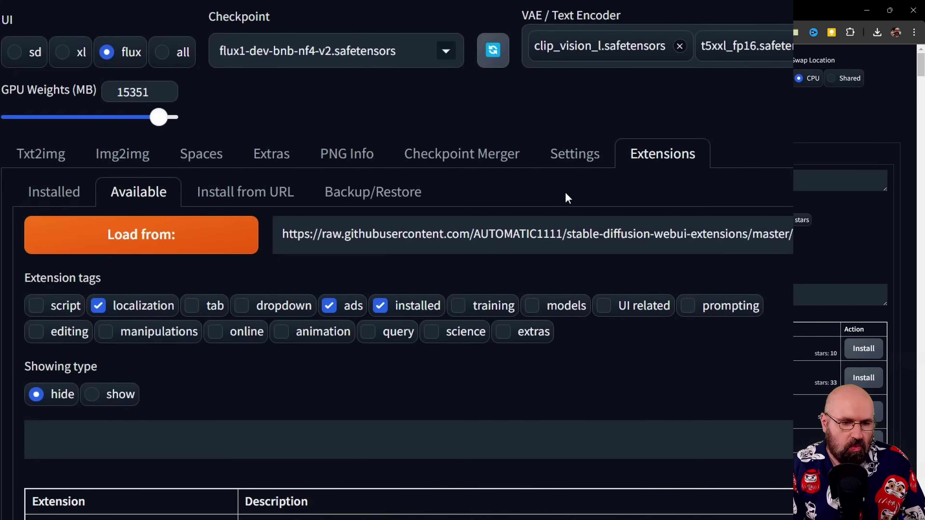
{"action": "left_click", "coordinate": [237, 202]}
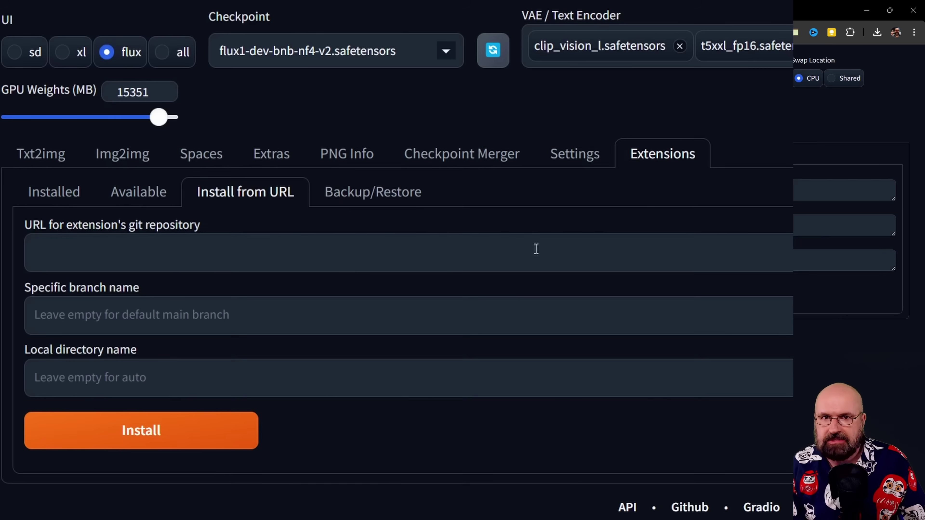
{"action": "left_click", "coordinate": [49, 159]}
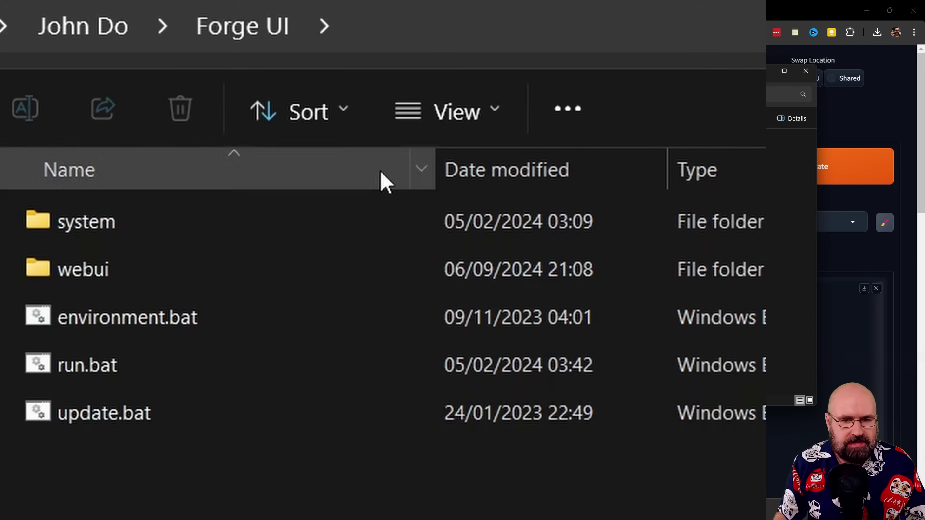
Open webui\models and point out the ControlNet, ESRGAN, Lora, Stable-diffusion and VAE folders.
{"action": "left_click", "coordinate": [71, 273]}
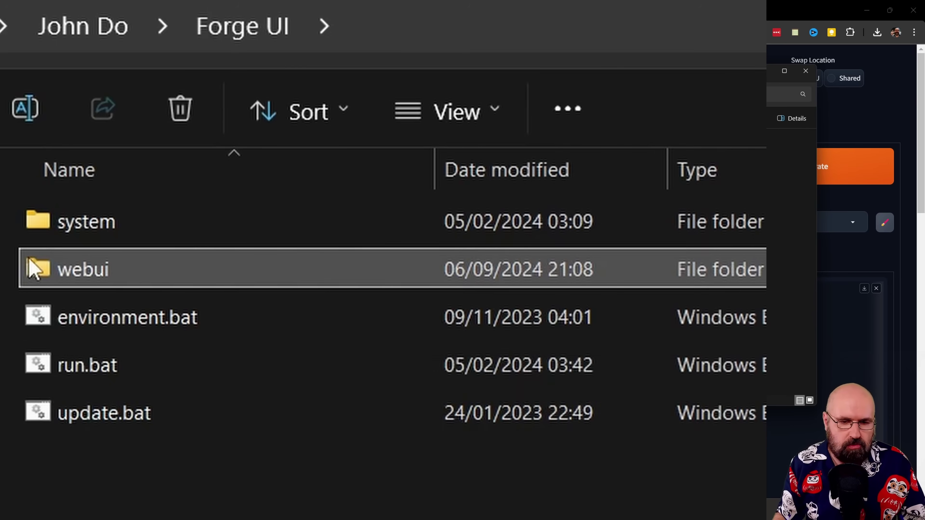
{"action": "double_click", "coordinate": [32, 268]}
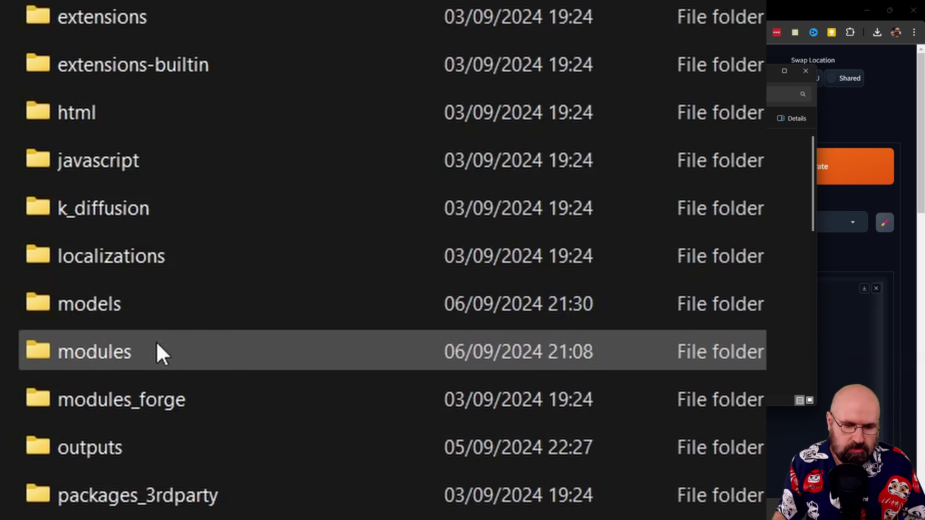
{"action": "left_click", "coordinate": [107, 316]}
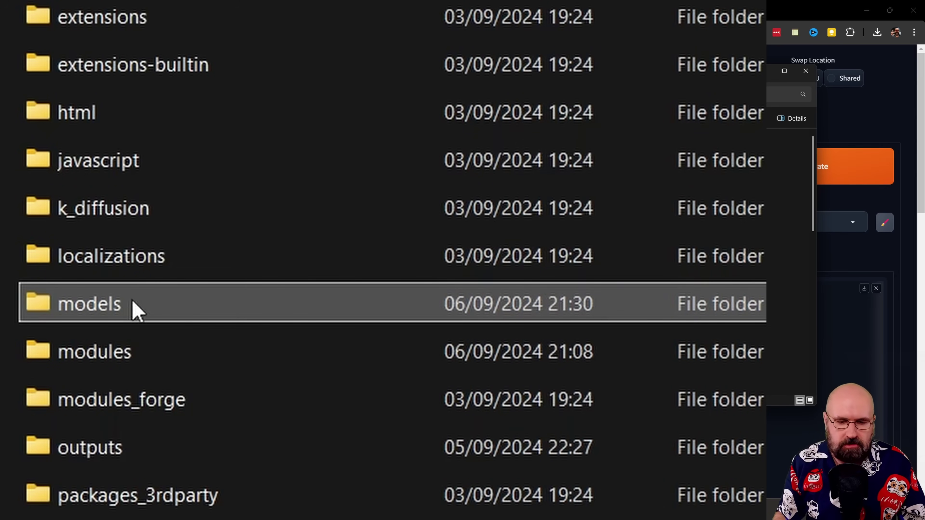
{"action": "double_click", "coordinate": [41, 306]}
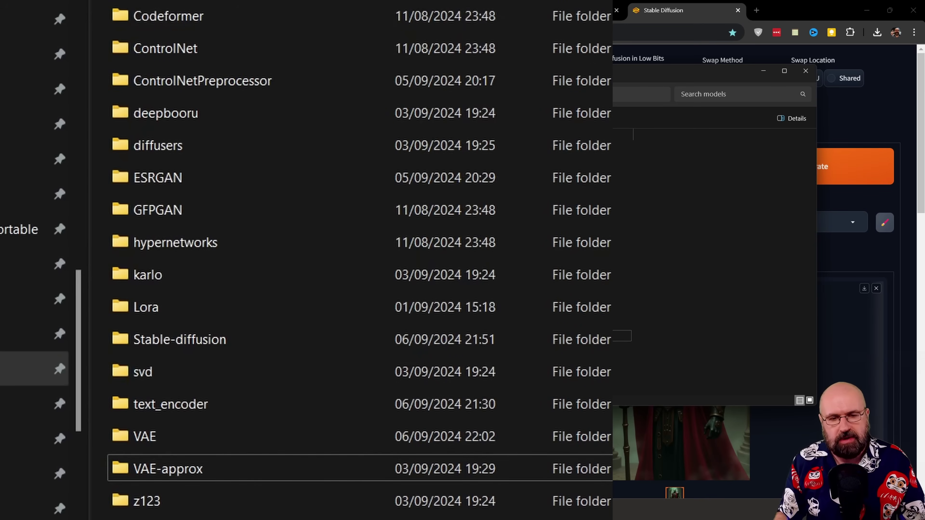
{"action": "left_click", "coordinate": [202, 58]}
{"action": "left_click", "coordinate": [202, 178]}
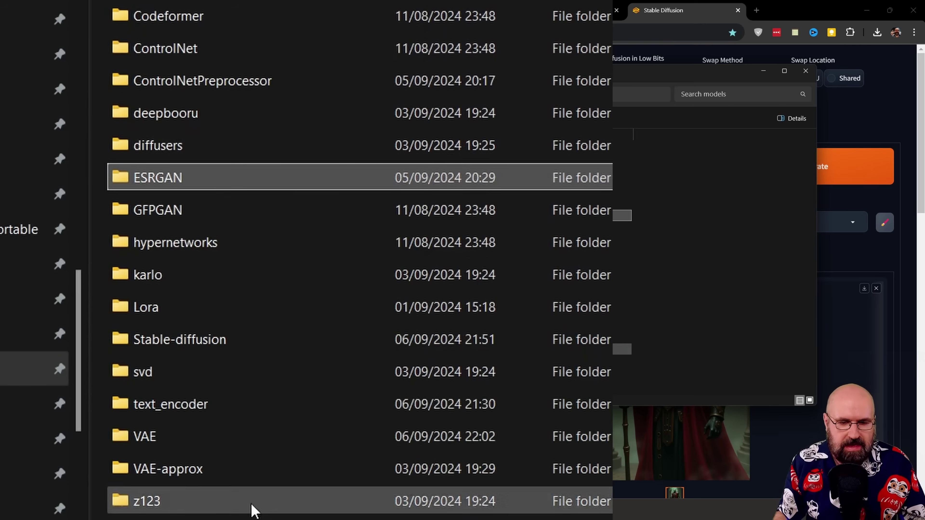
{"action": "left_click", "coordinate": [200, 314]}
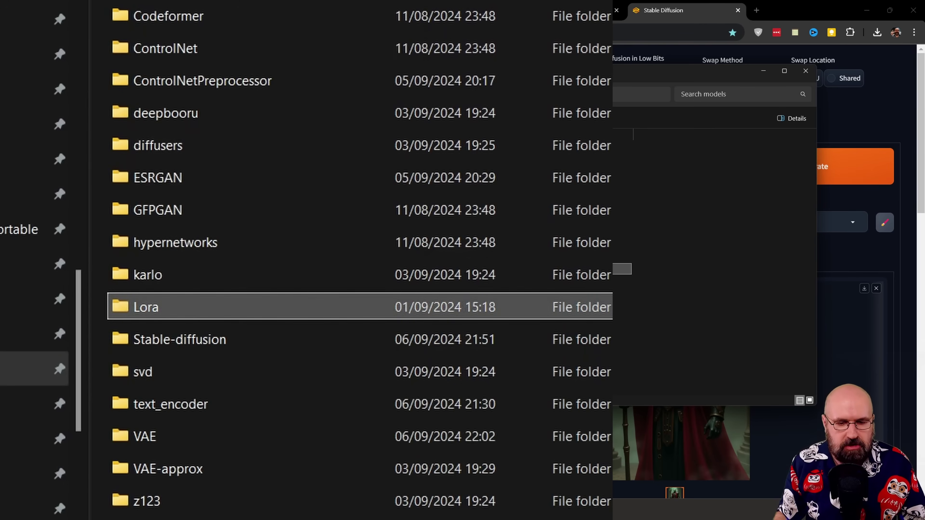
{"action": "left_click", "coordinate": [223, 350]}
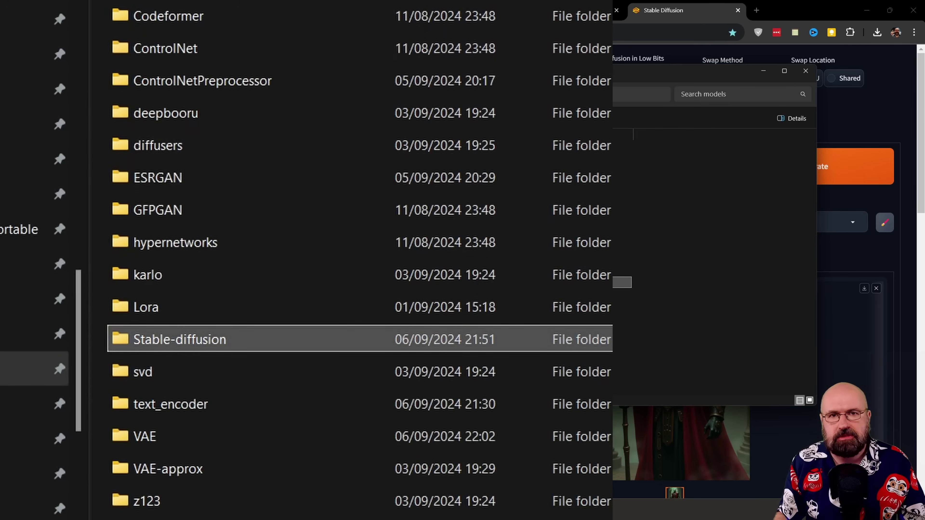
{"action": "left_click", "coordinate": [196, 440]}
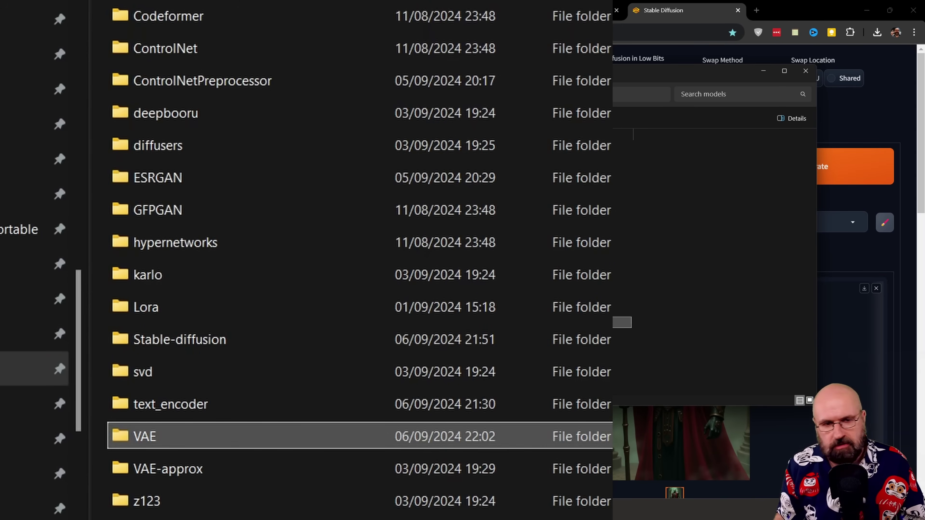
Go back to the Forge UI folder and reopen webui to list its batch and config files.
{"action": "key", "text": "alt+Up"}
{"action": "key", "text": "alt+Up"}
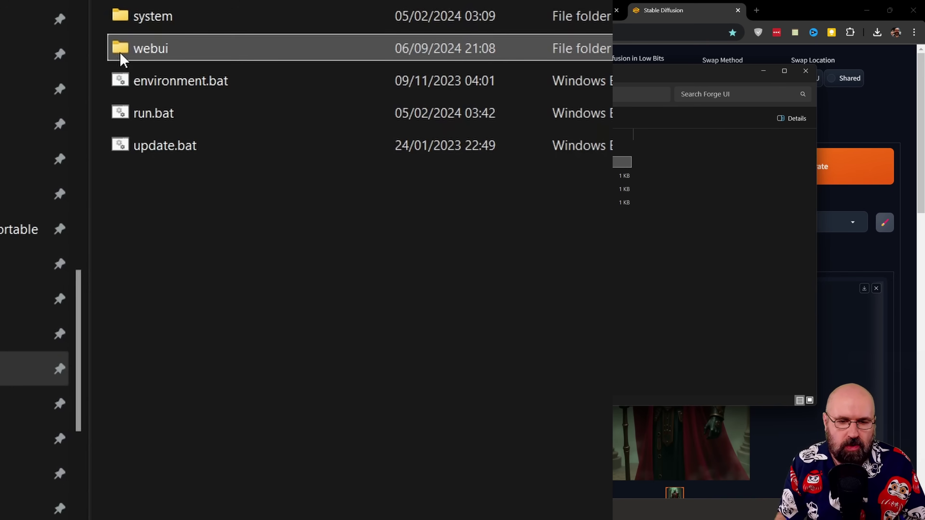
{"action": "double_click", "coordinate": [124, 60]}
{"action": "scroll", "coordinate": [223, 351], "scroll_direction": "down", "scroll_amount": 10}
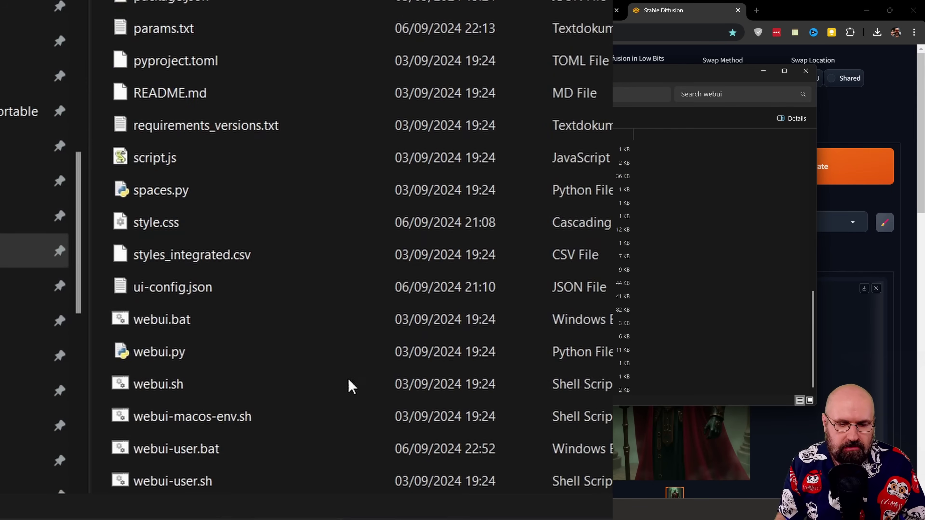
Open webui-user.bat with Edit with Notepad++ from its context menu.
{"action": "right_click", "coordinate": [200, 459]}
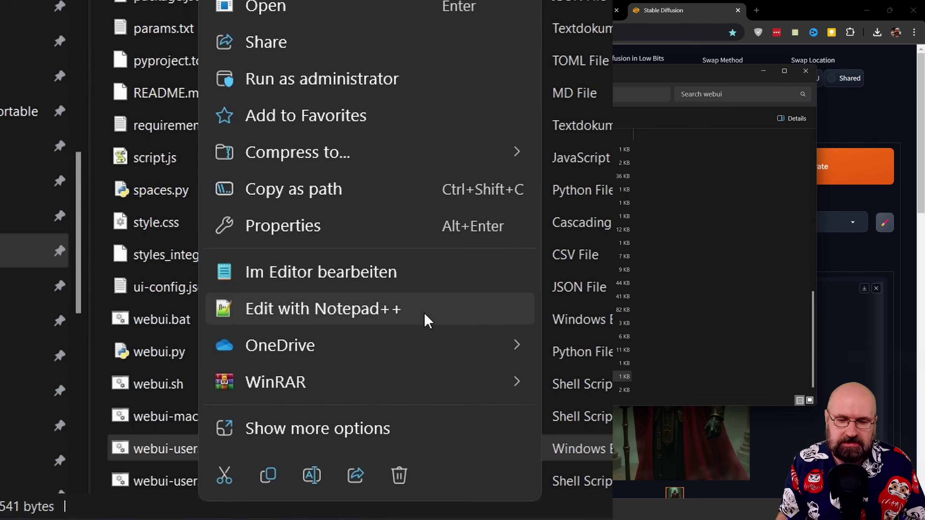
{"action": "left_click", "coordinate": [427, 320]}
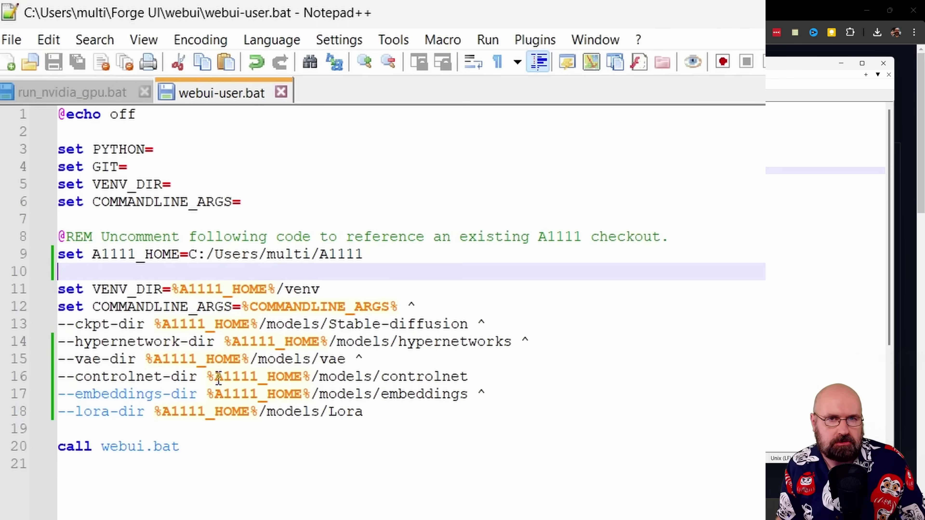
{"action": "left_click_drag", "start_coordinate": [94, 254], "coordinate": [169, 270]}
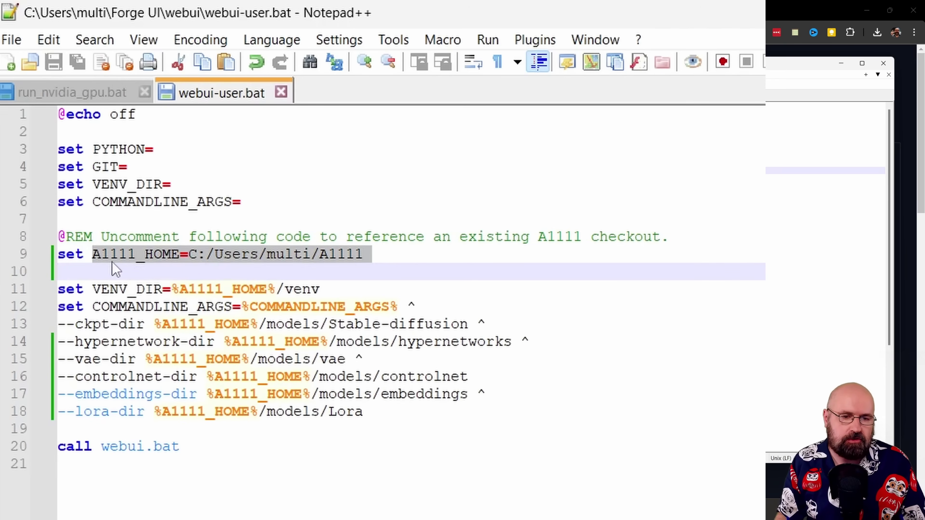
{"action": "key", "text": "ctrl+End"}
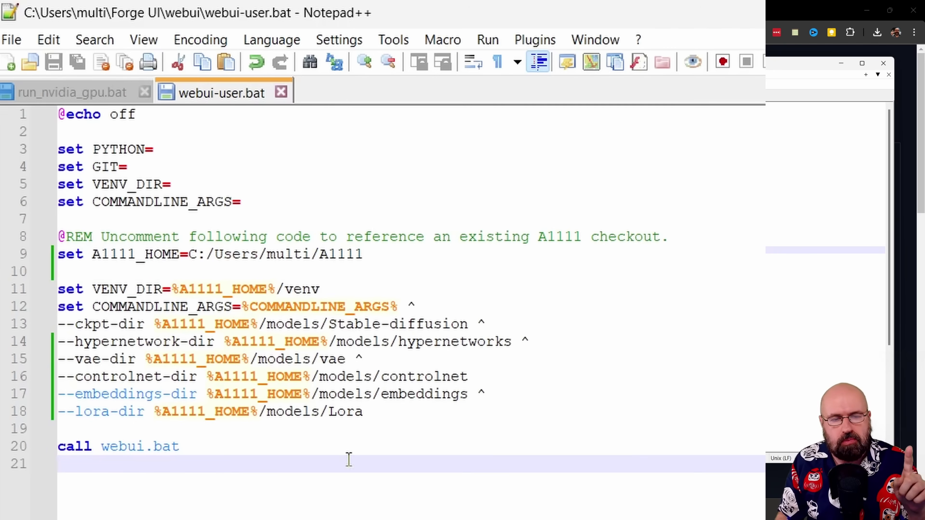
{"action": "left_click", "coordinate": [215, 255]}
{"action": "key", "text": "shift+Left"}
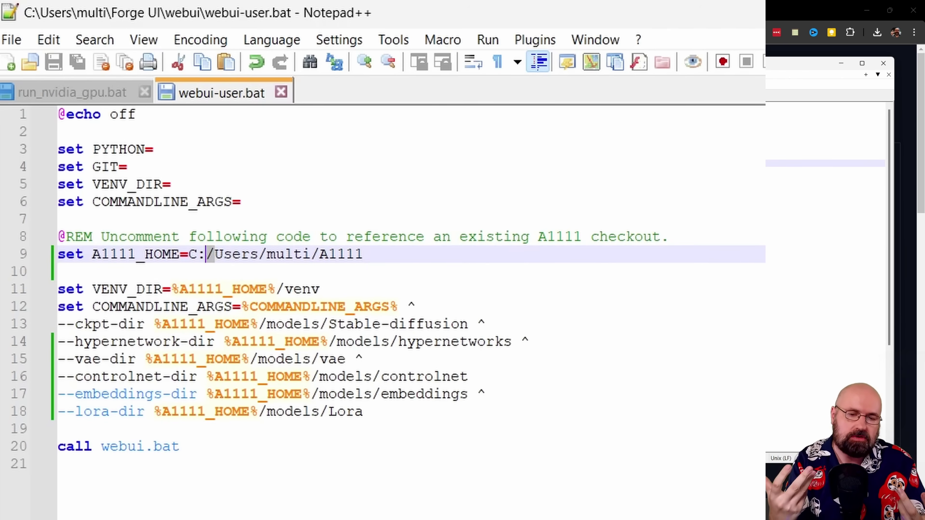
{"action": "left_click", "coordinate": [379, 254]}
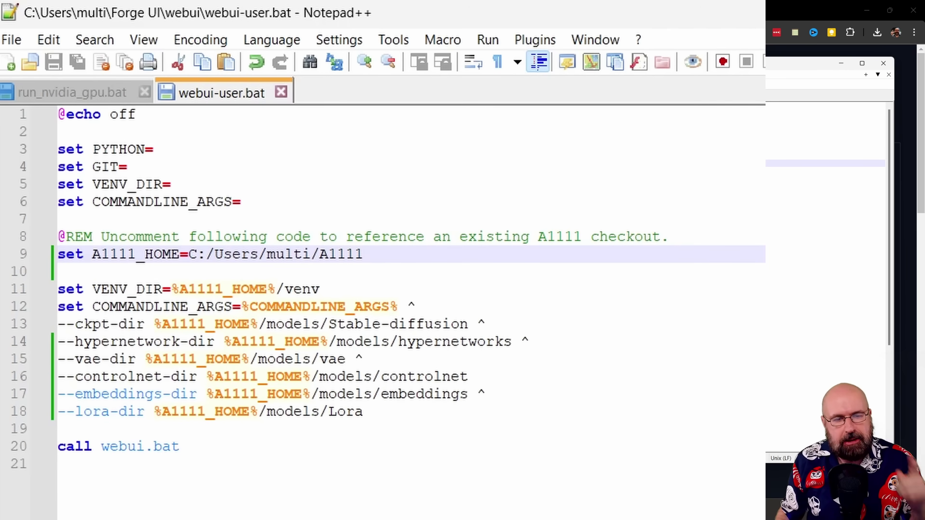
{"action": "left_click", "coordinate": [122, 301]}
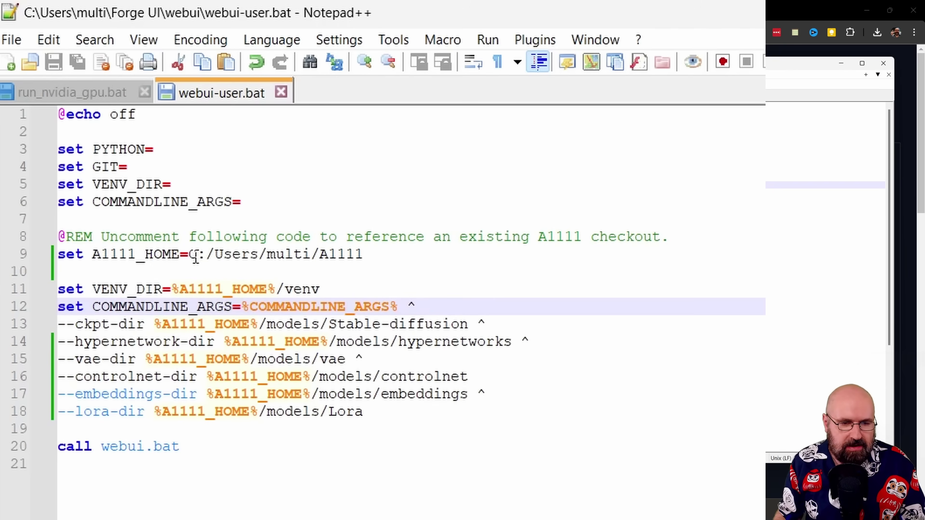
{"action": "left_click_drag", "start_coordinate": [189, 255], "coordinate": [377, 257]}
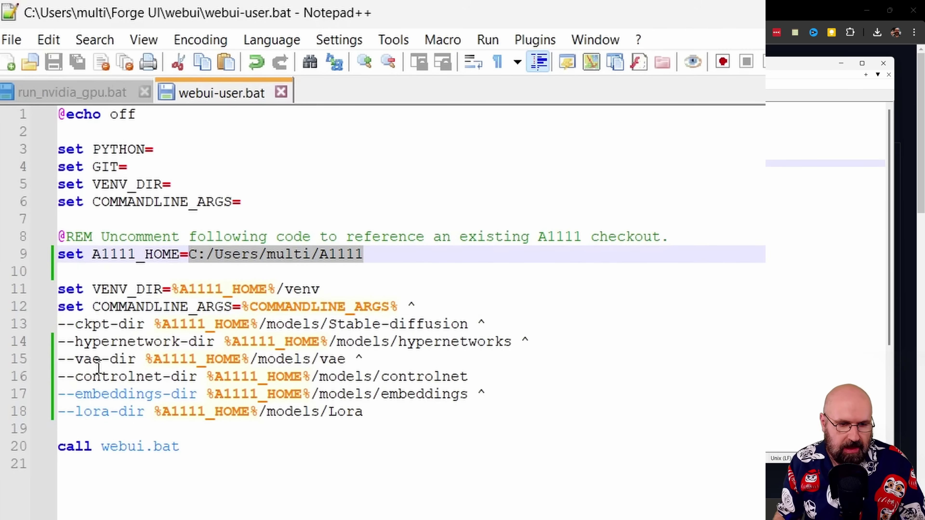
{"action": "left_click", "coordinate": [94, 361]}
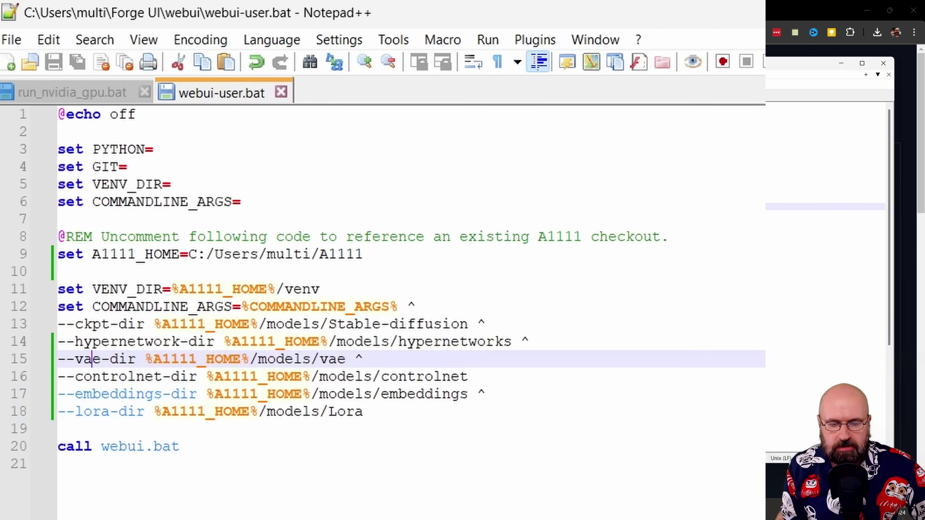
Alt+Tab from File Explorer to Chrome showing the Forge README Quick List.
{"action": "key", "text": "alt+Tab"}
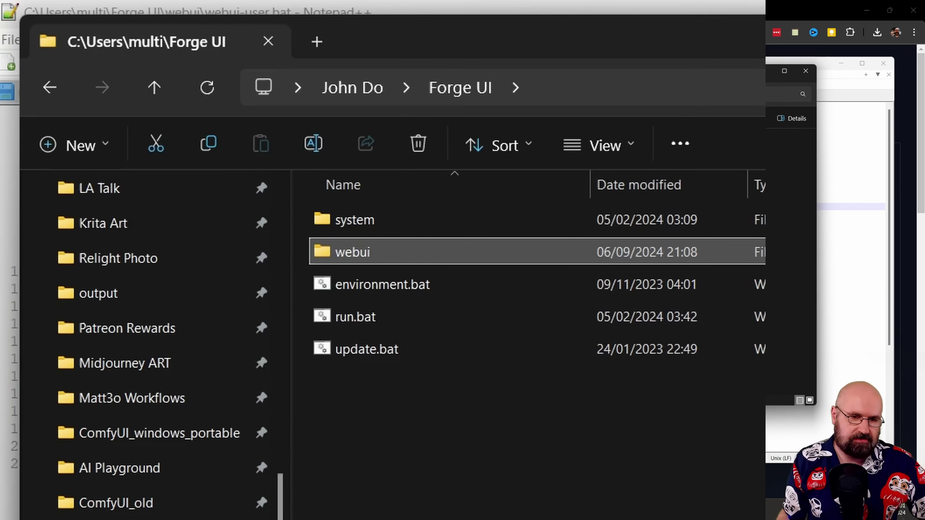
{"action": "key", "text": "alt+Tab"}
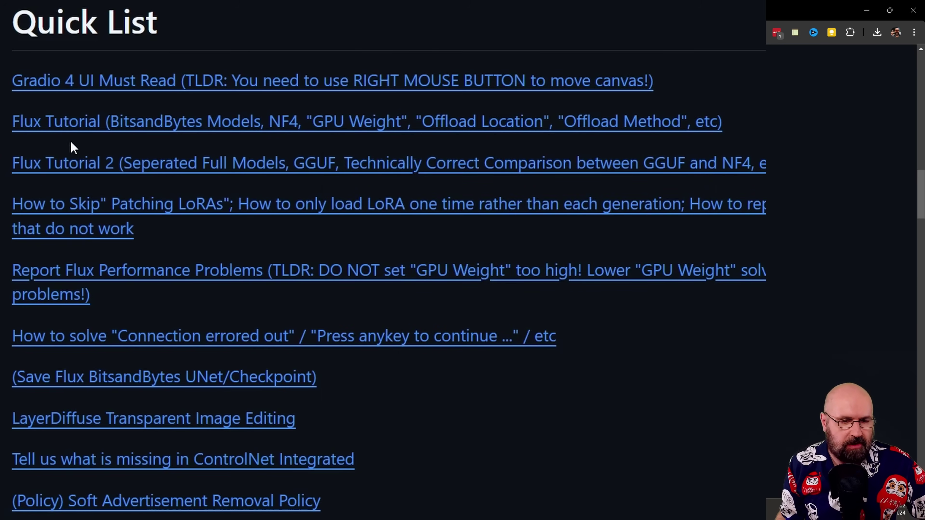
Find the 'Flux Tutorial 2' link to discussion #1050 in the Quick List.
{"action": "mouse_move", "coordinate": [288, 138]}
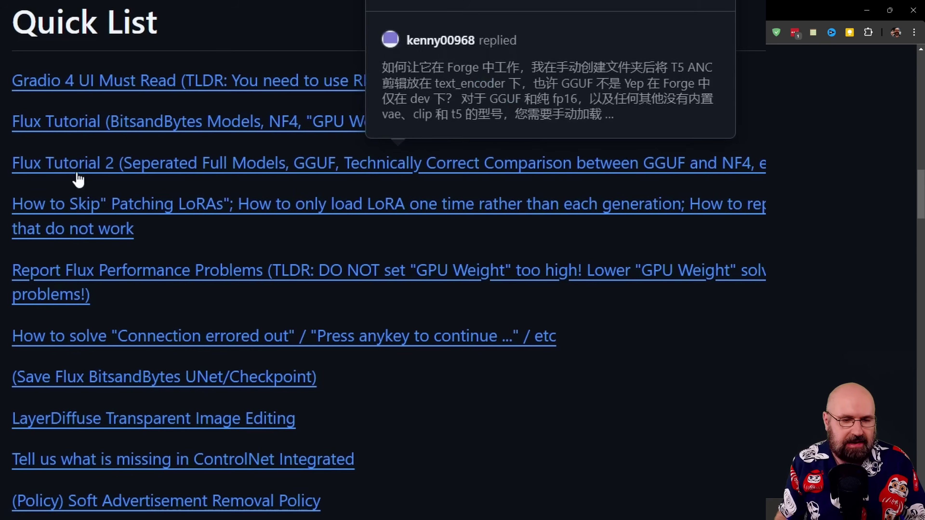
Open the Flux Tutorial 2 discussion and scroll to its GGUF instructions section.
{"action": "left_click", "coordinate": [42, 175]}
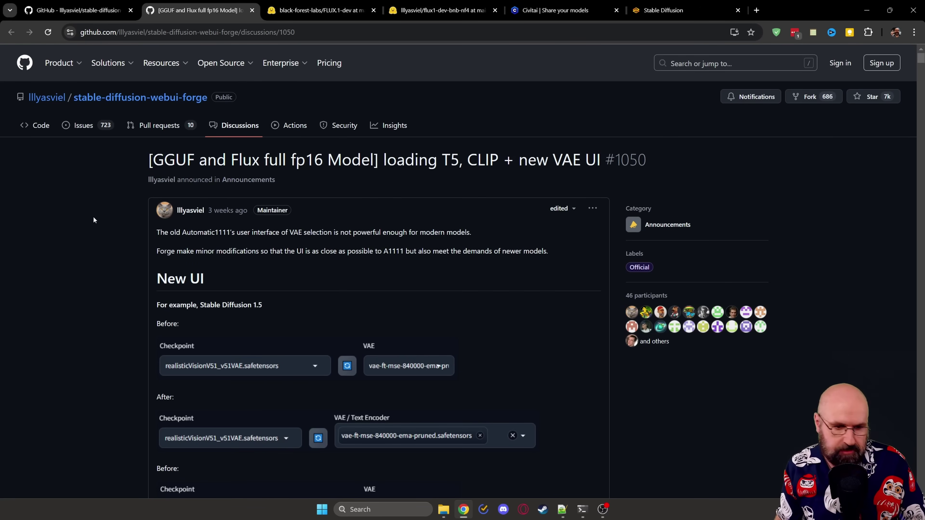
{"action": "scroll", "coordinate": [94, 218], "scroll_direction": "down", "scroll_amount": 6}
{"action": "scroll", "coordinate": [93, 219], "scroll_direction": "down", "scroll_amount": 5}
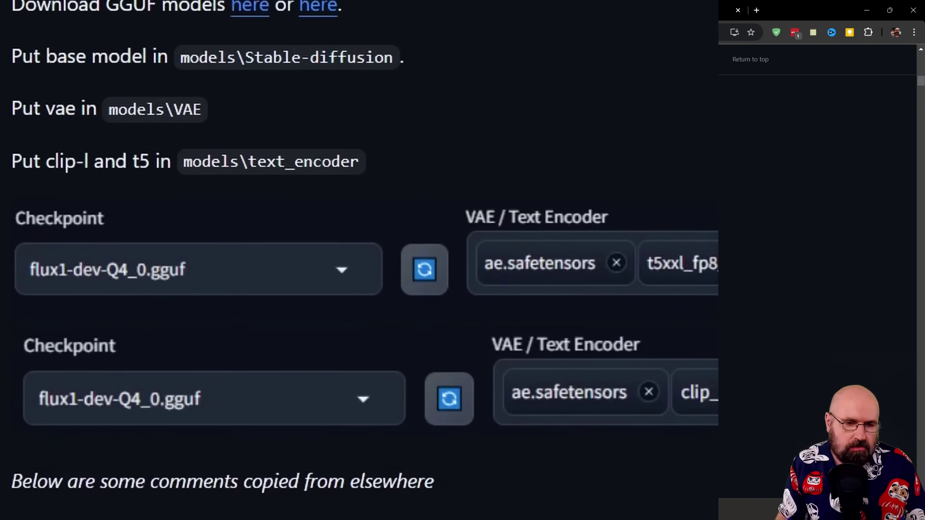
{"action": "scroll", "coordinate": [364, 260], "scroll_direction": "up", "scroll_amount": 5}
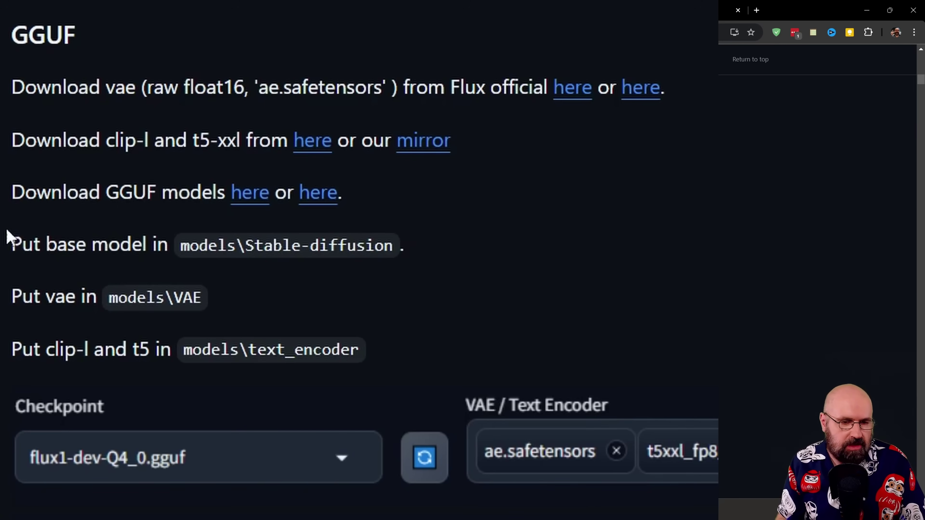
Highlight 'base' and the Stable-diffusion folder path in the 'Put base model in' line.
{"action": "double_click", "coordinate": [53, 244]}
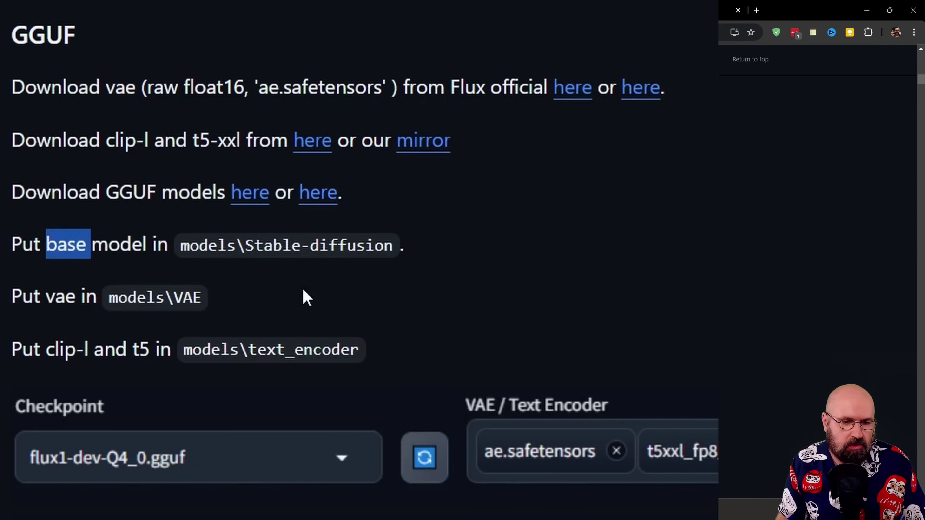
{"action": "left_click", "coordinate": [240, 246]}
{"action": "left_click_drag", "start_coordinate": [263, 245], "coordinate": [396, 253]}
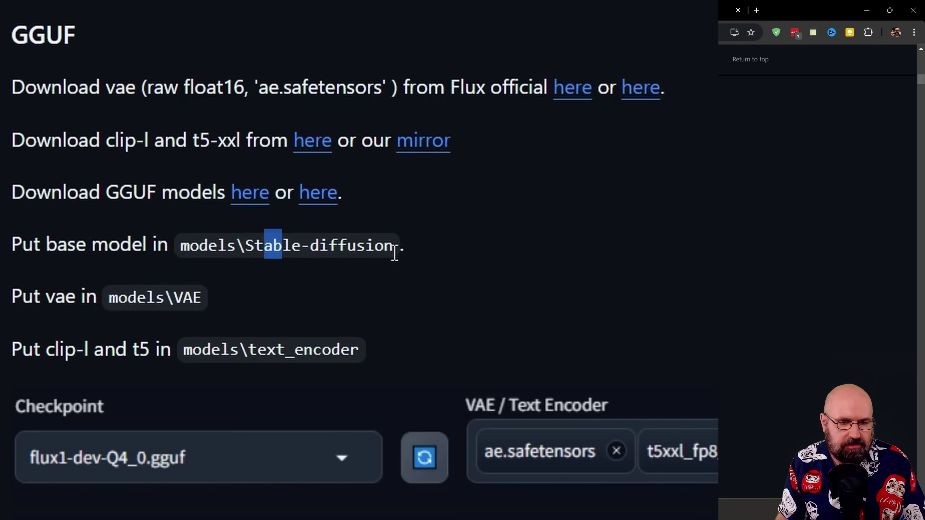
{"action": "left_click", "coordinate": [62, 297]}
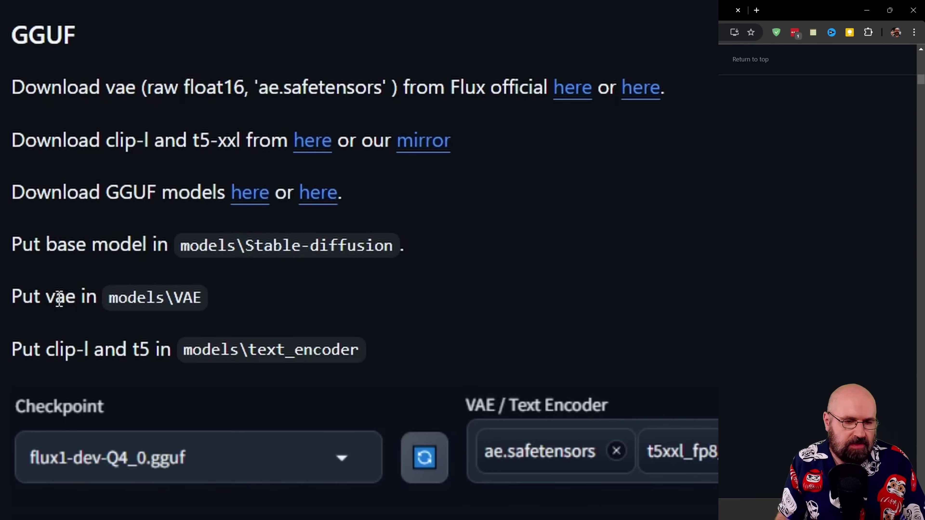
Open the official FLUX.1-dev Hugging Face page and scroll through its model files.
{"action": "left_click", "coordinate": [566, 99]}
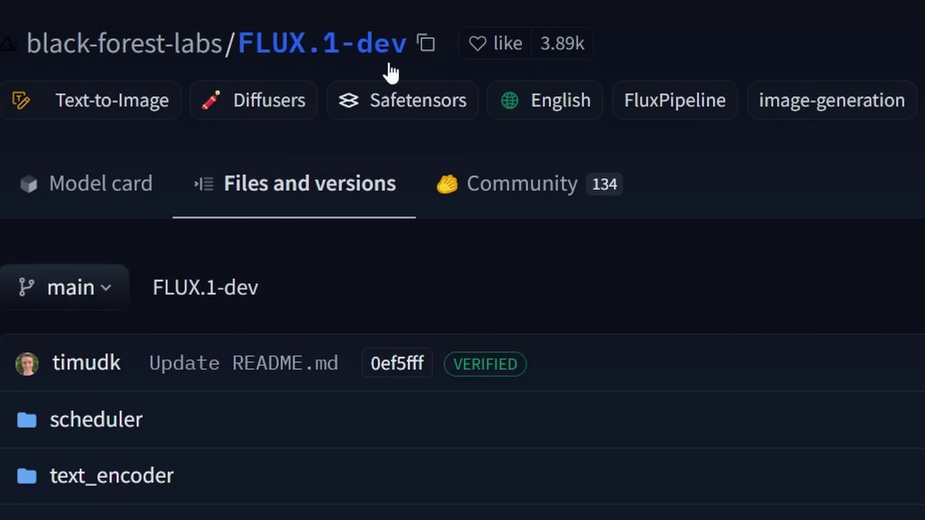
{"action": "scroll", "coordinate": [584, 285], "scroll_direction": "down", "scroll_amount": 3}
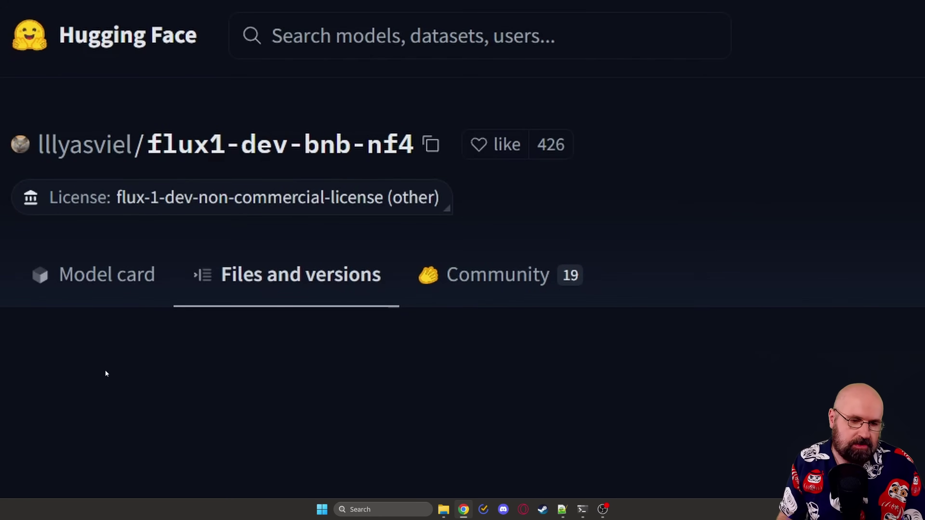
{"action": "scroll", "coordinate": [105, 373], "scroll_direction": "down", "scroll_amount": 4}
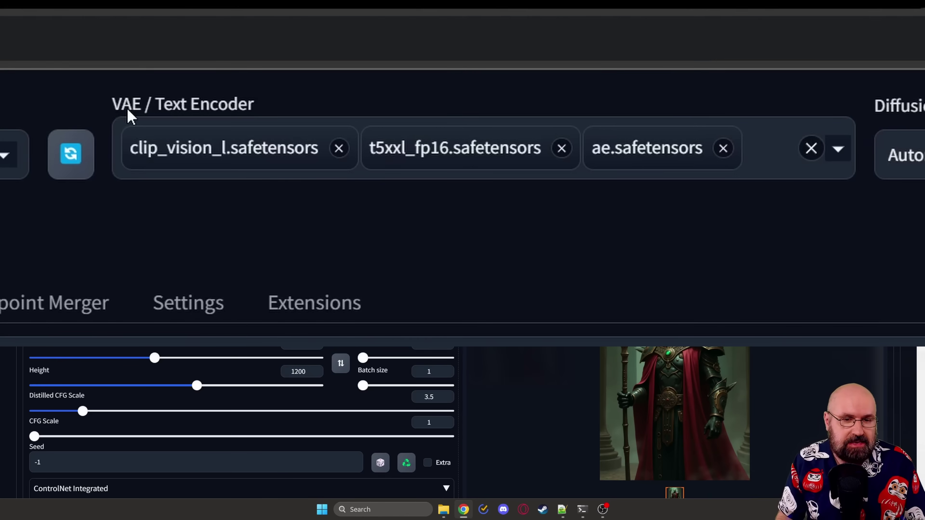
Inspect the VAE / Text Encoder and Checkpoint lists, keeping flux1-dev-bnb-nf4-v2 selected.
{"action": "left_click", "coordinate": [838, 159]}
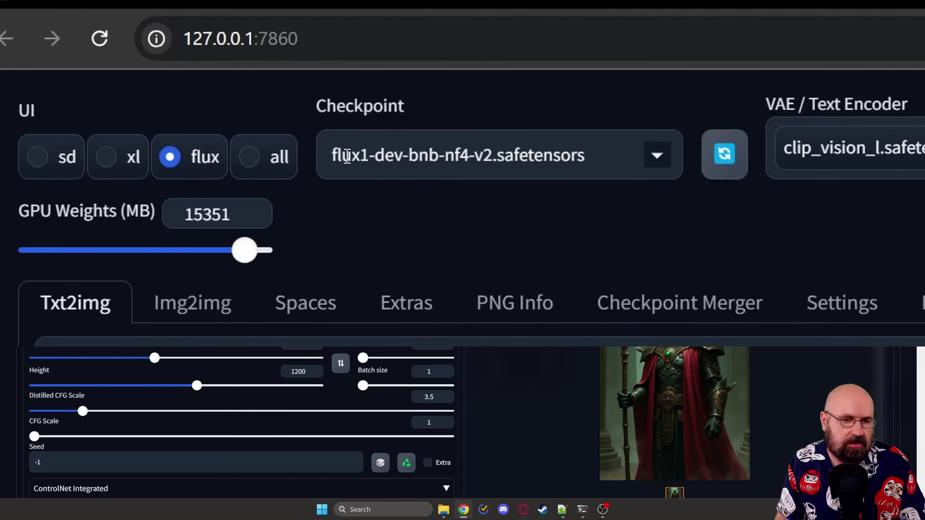
{"action": "left_click", "coordinate": [659, 156]}
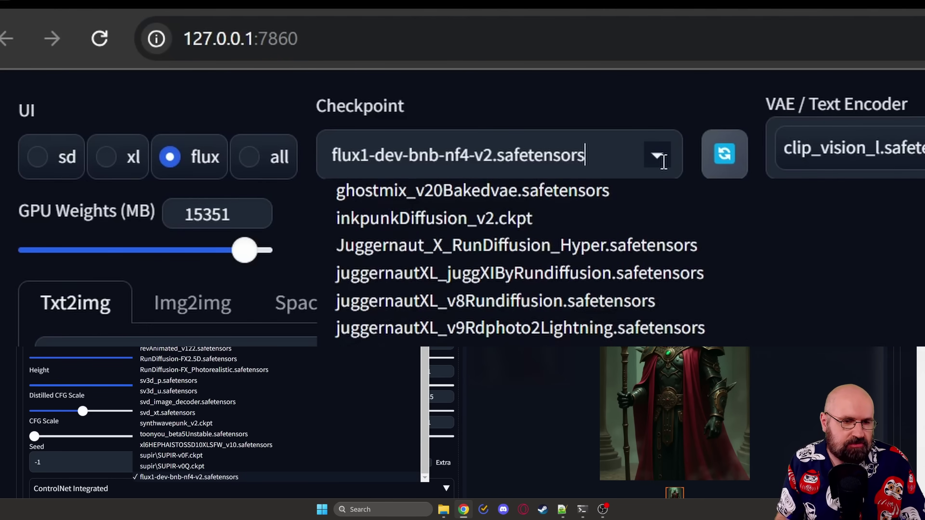
{"action": "left_click", "coordinate": [616, 106]}
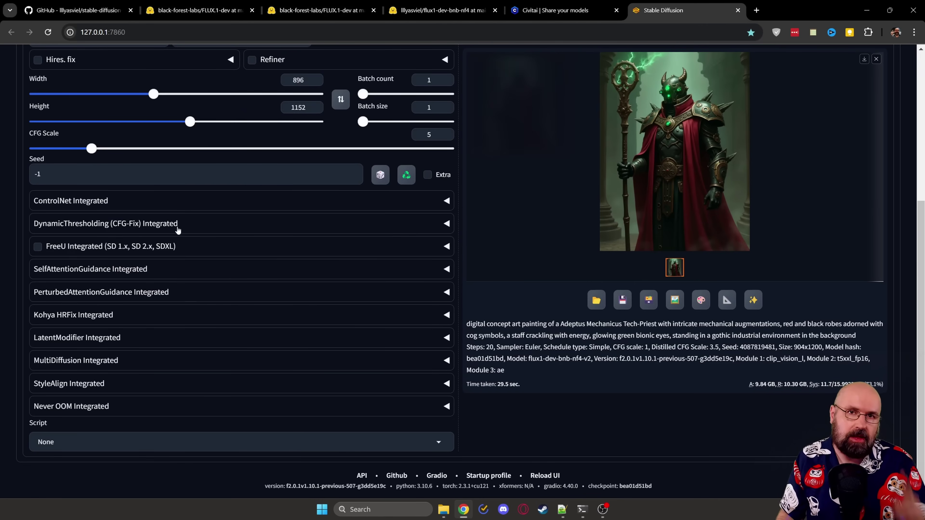
Choose 'X/Y/Z plot' in the Script dropdown to reveal its axis settings.
{"action": "left_click", "coordinate": [55, 442]}
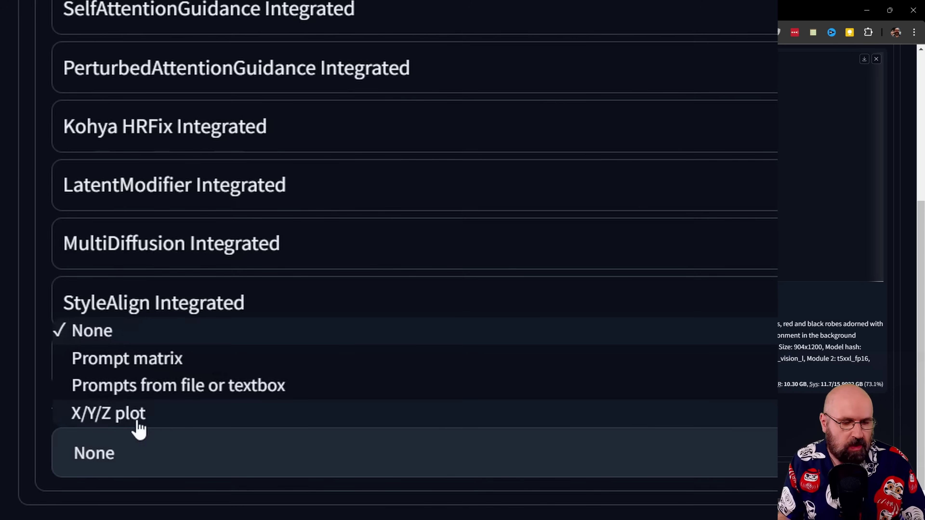
{"action": "left_click", "coordinate": [143, 419]}
{"action": "scroll", "coordinate": [143, 418], "scroll_direction": "down", "scroll_amount": 8}
{"action": "scroll", "coordinate": [144, 295], "scroll_direction": "up", "scroll_amount": 2}
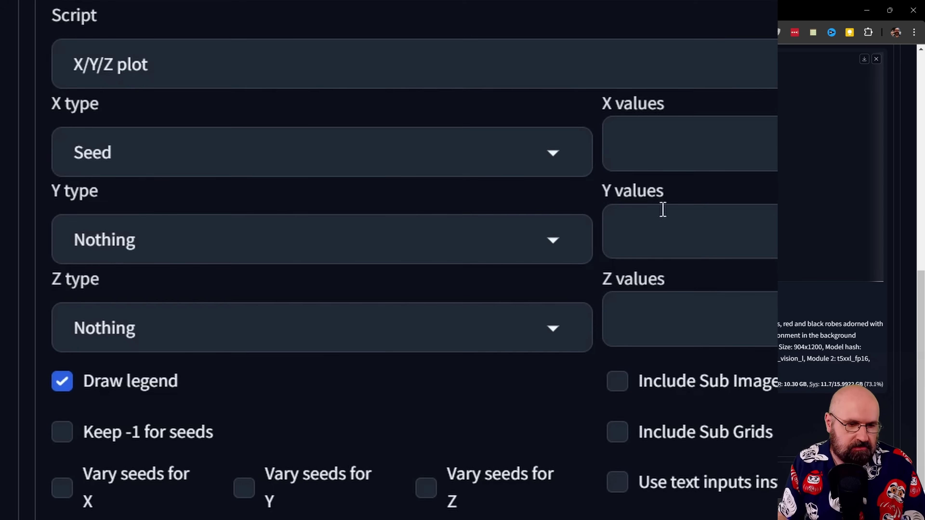
{"action": "left_click", "coordinate": [218, 58]}
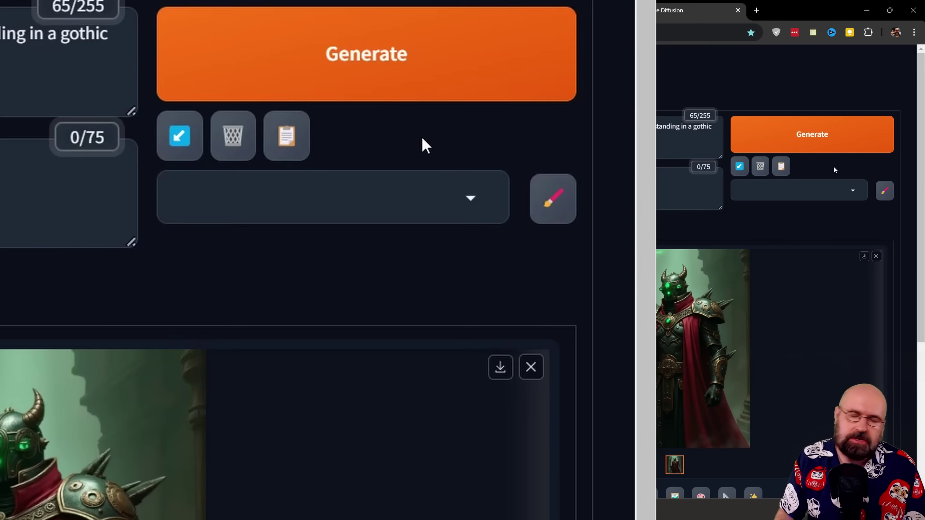
{"action": "left_click", "coordinate": [848, 197]}
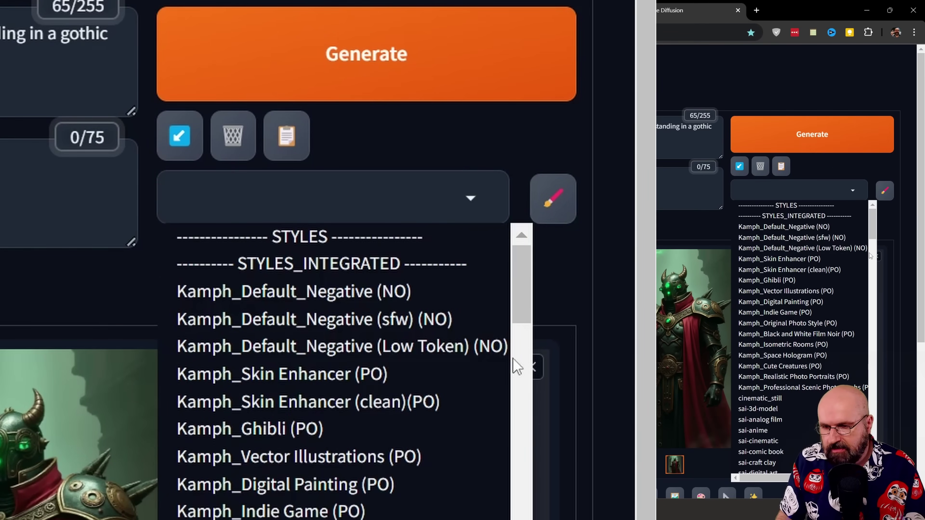
{"action": "left_click_drag", "start_coordinate": [873, 232], "coordinate": [872, 428]}
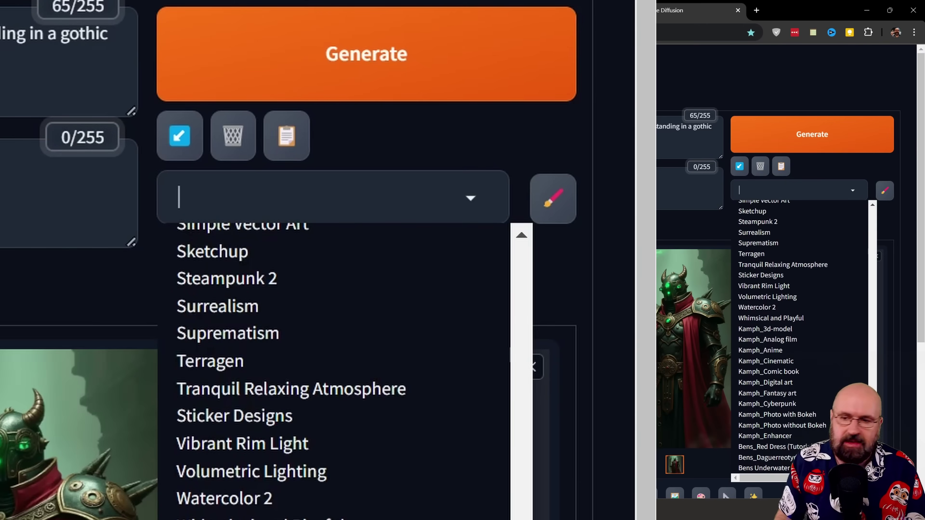
{"action": "left_click_drag", "start_coordinate": [872, 428], "coordinate": [823, 168]}
{"action": "left_click", "coordinate": [823, 167]}
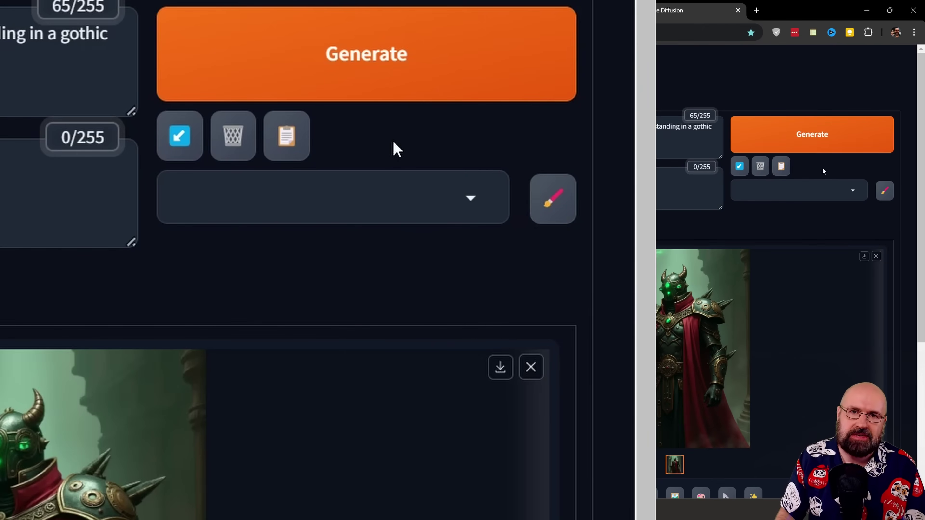